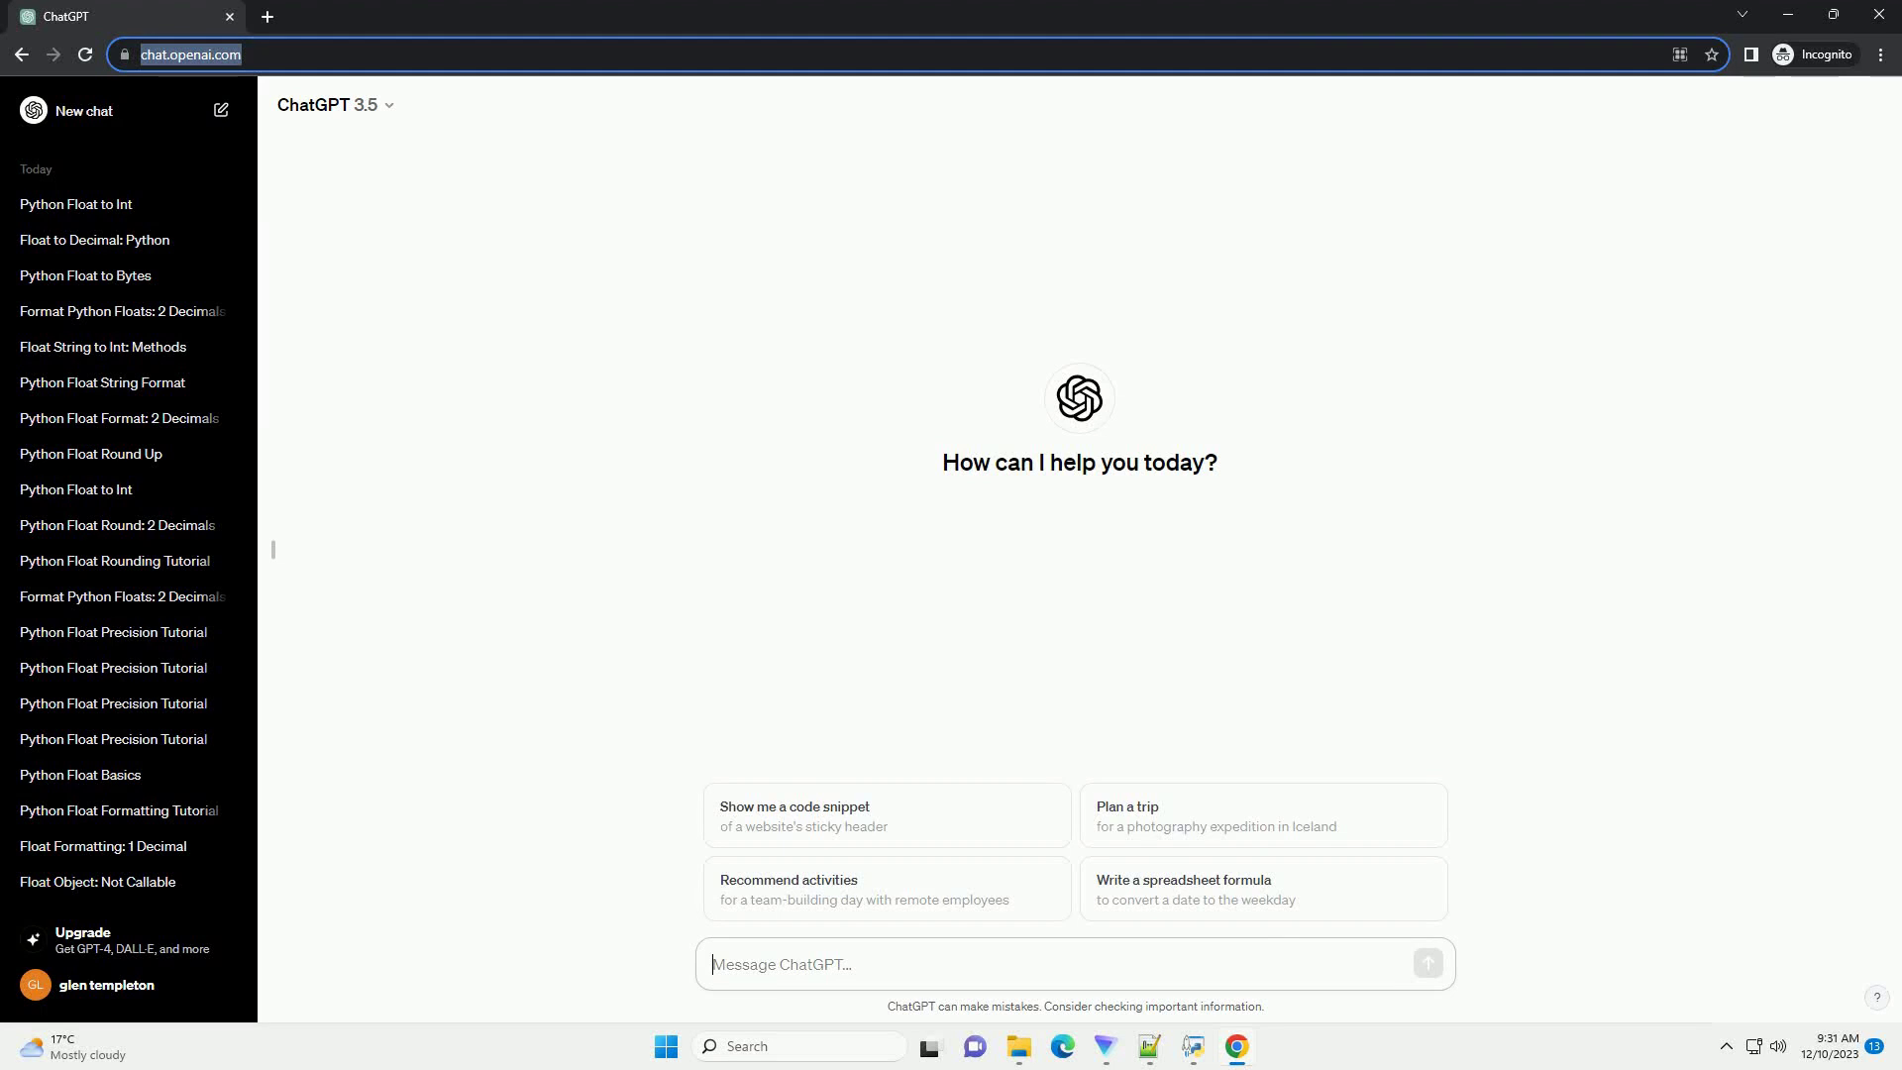
{"action": "type", "text": "write an informative tutorial about python float to string with code example"}
Send the prompt asking for a Python float-to-string tutorial with code examples.
{"action": "key", "text": "Return"}
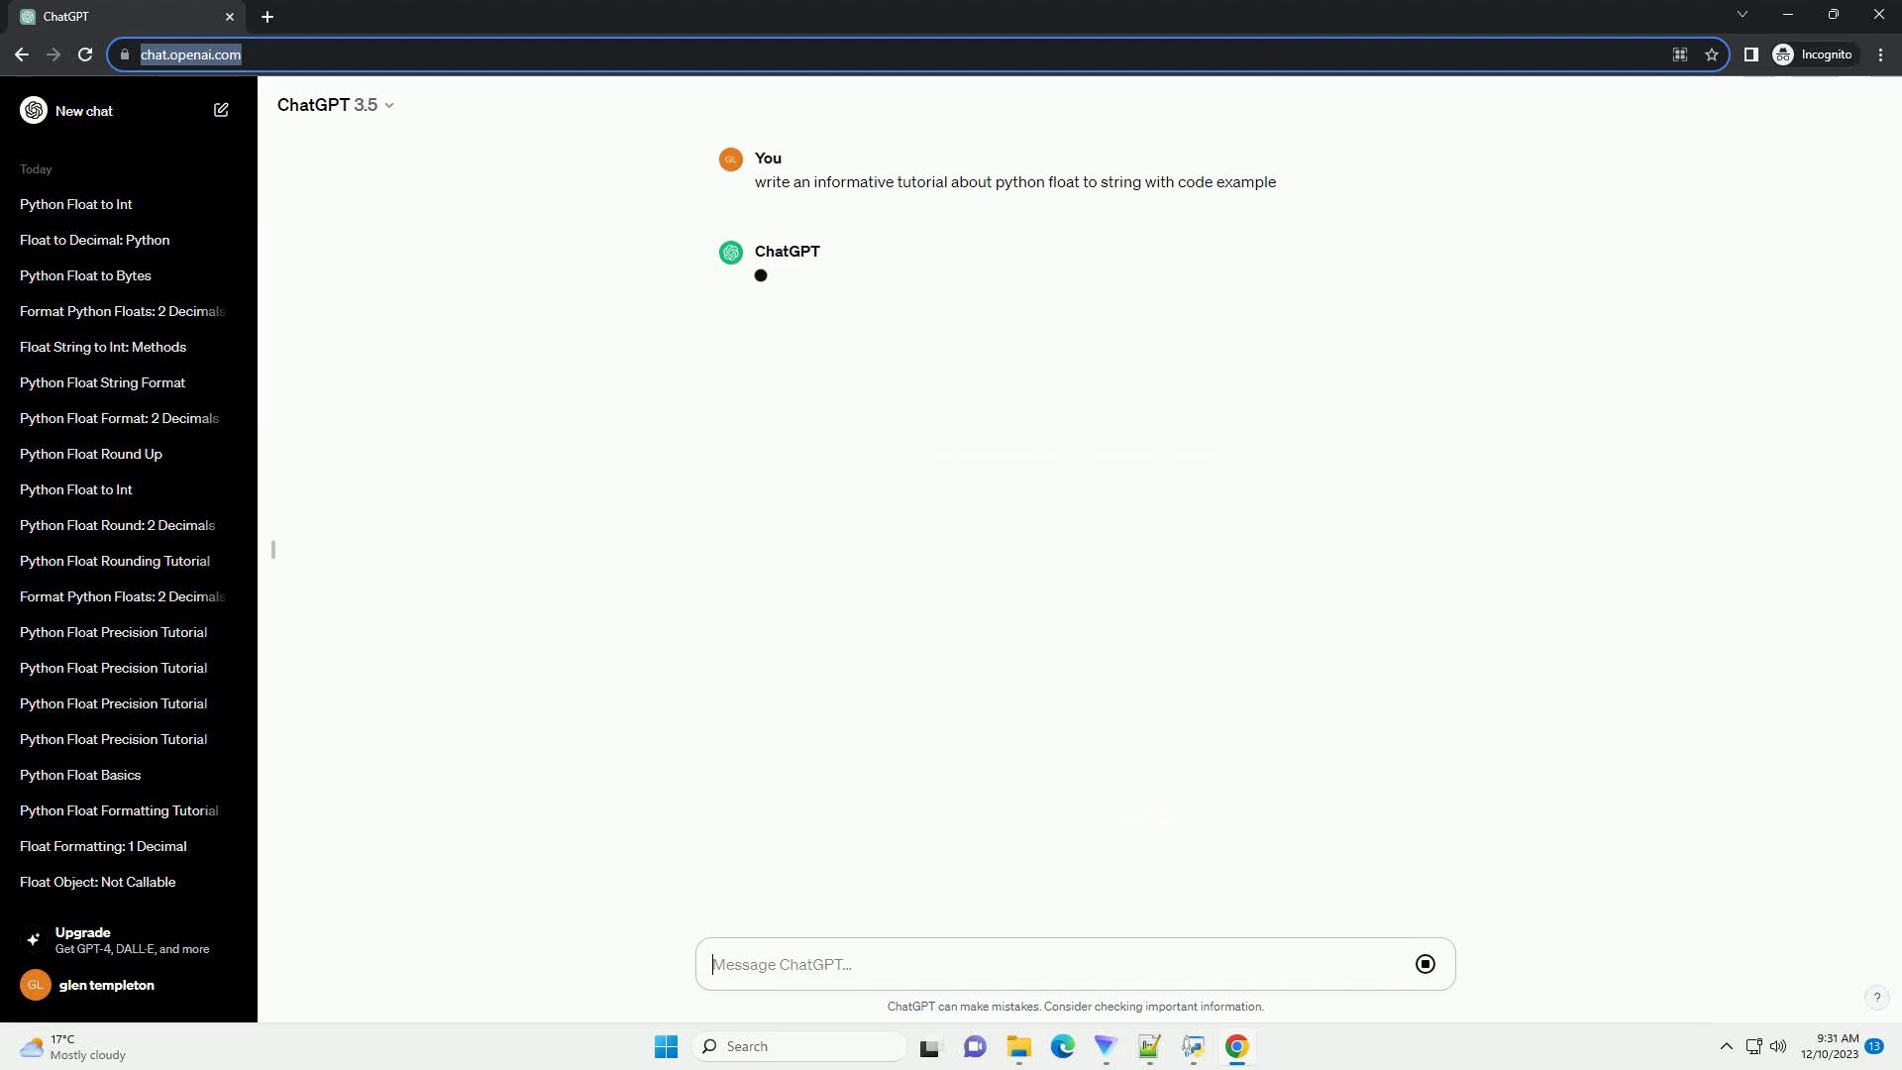